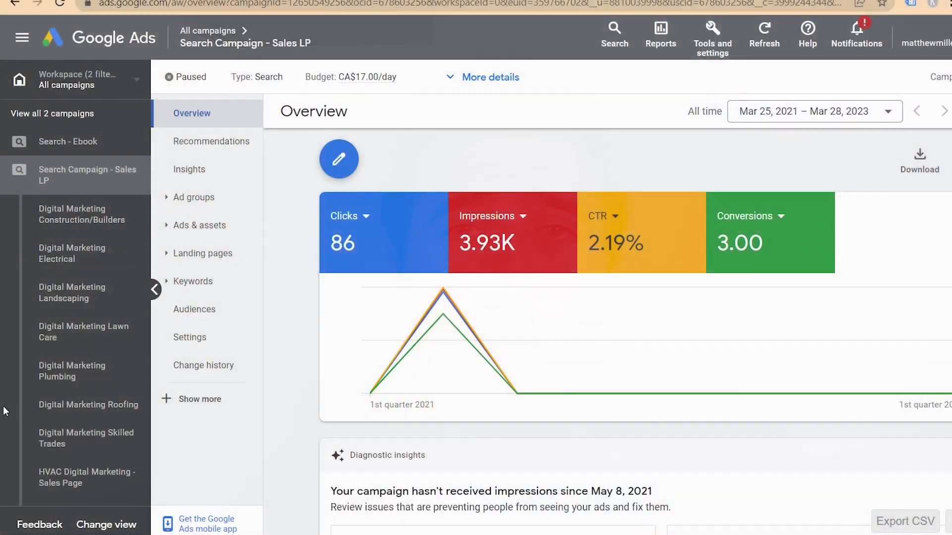
Open Auction insights under Keywords for Search Campaign - Sales LP to compare six domains.
click(213, 281)
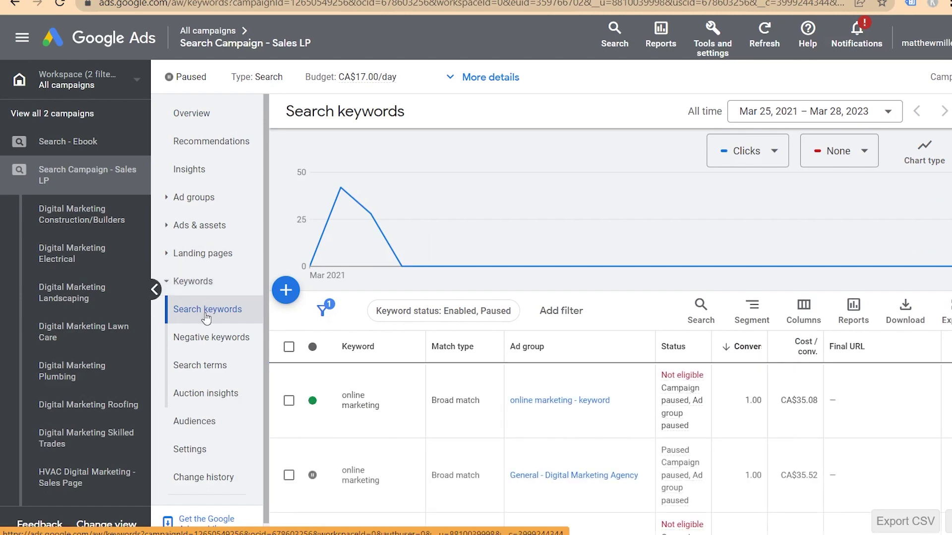
click(211, 392)
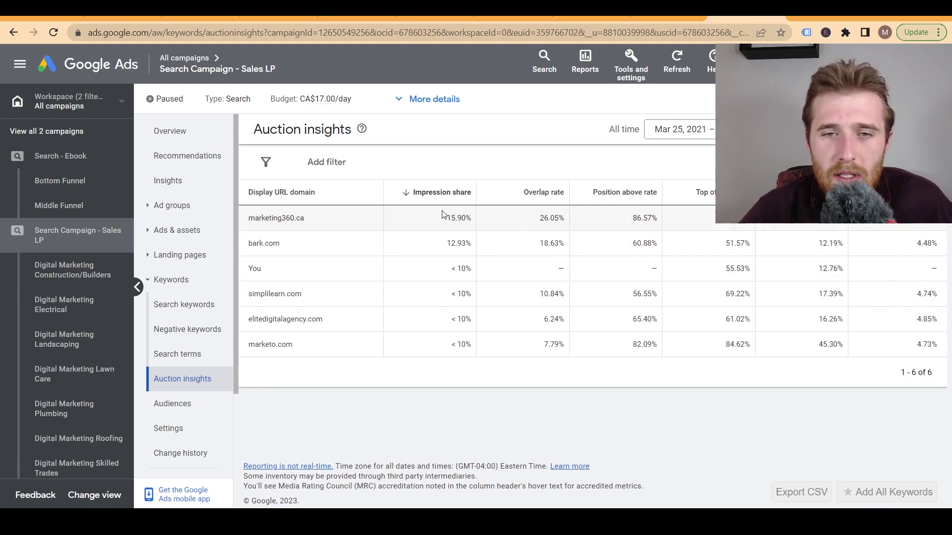
mouse_move(435, 197)
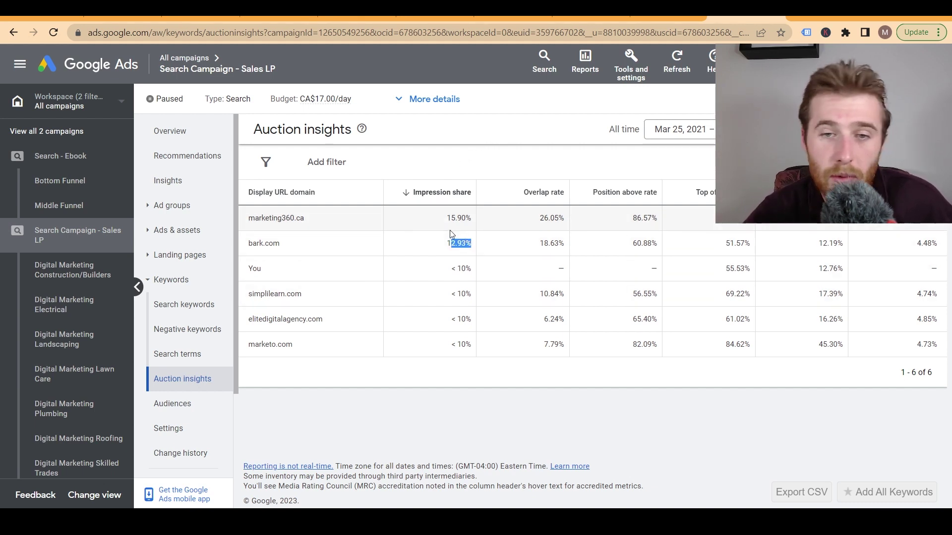
drag(444, 215, 472, 219)
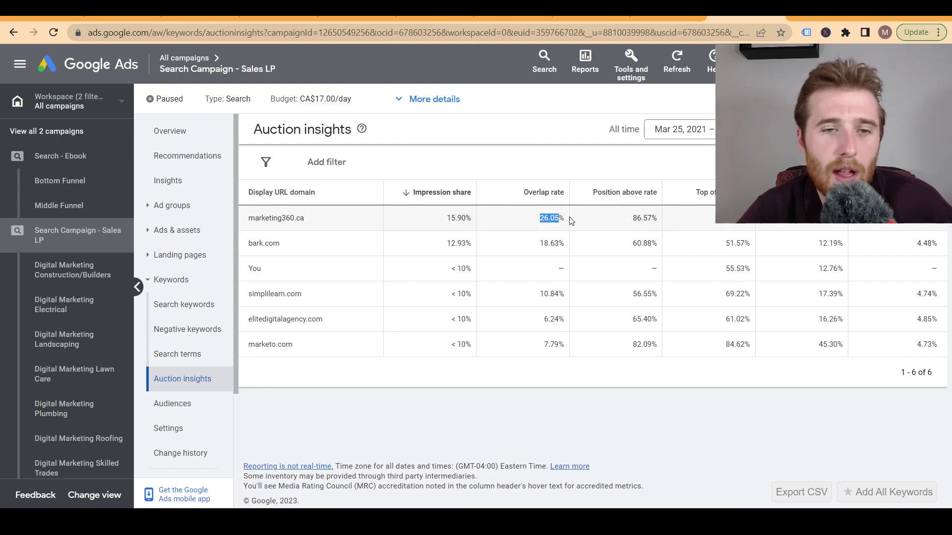
click(647, 242)
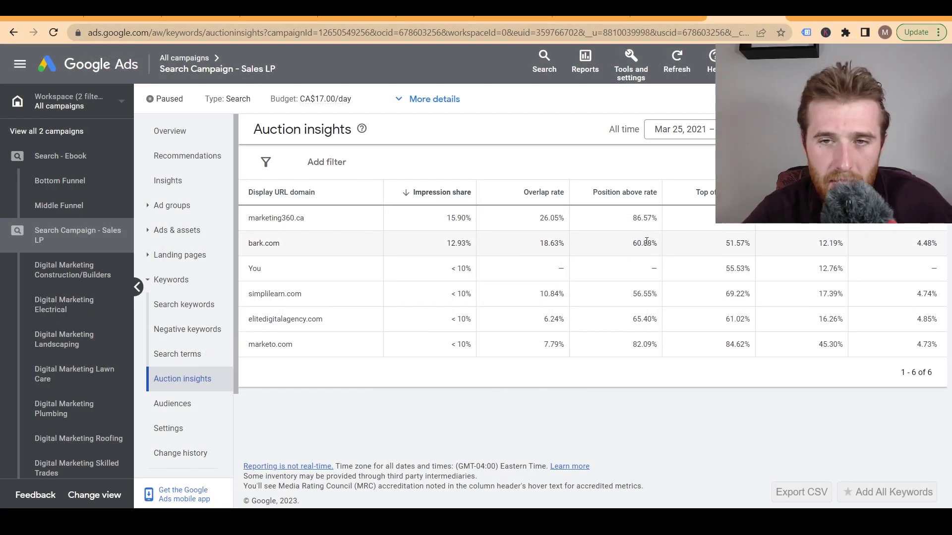
double_click(646, 242)
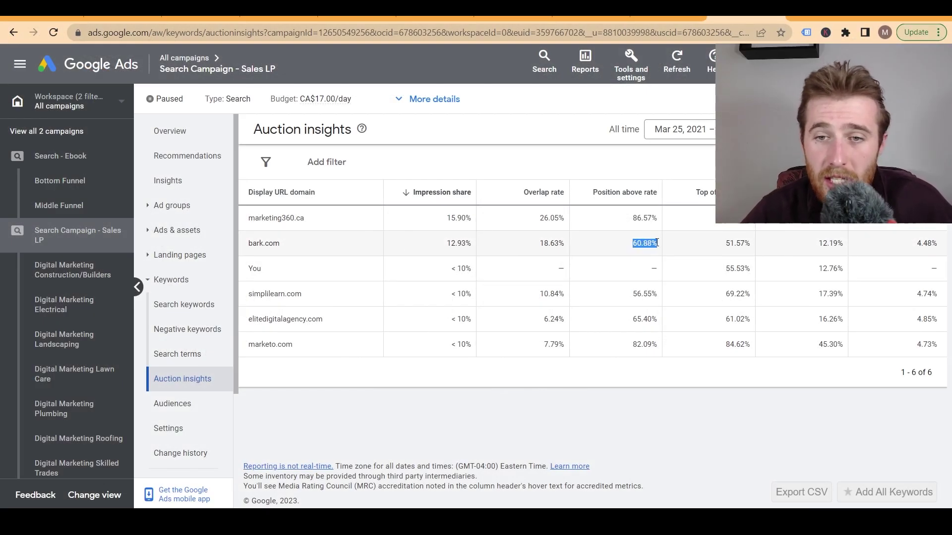
drag(632, 221, 663, 226)
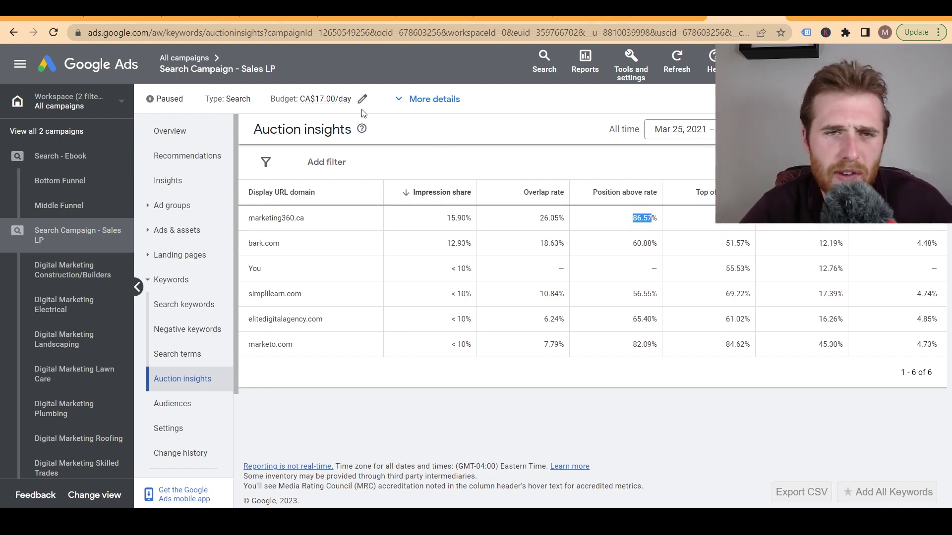
double_click(639, 293)
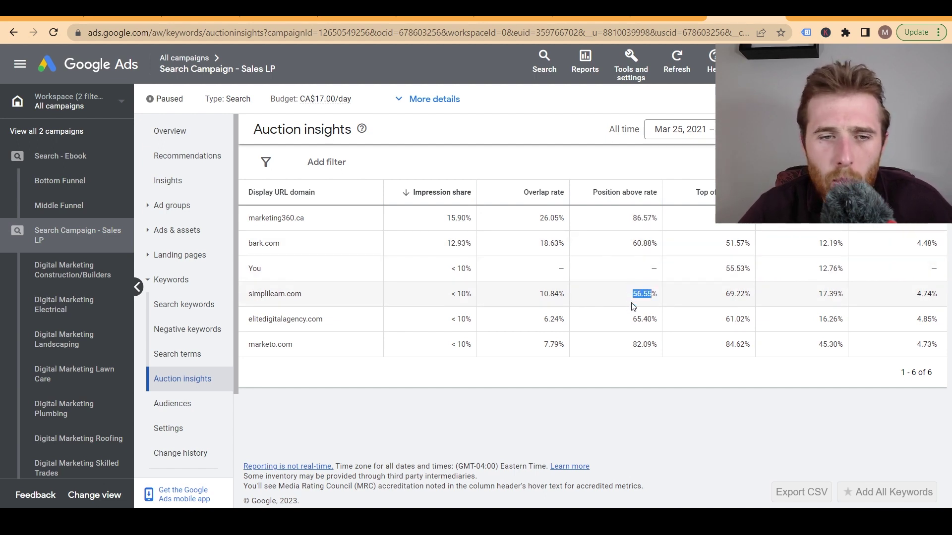
double_click(642, 319)
drag(632, 344, 643, 343)
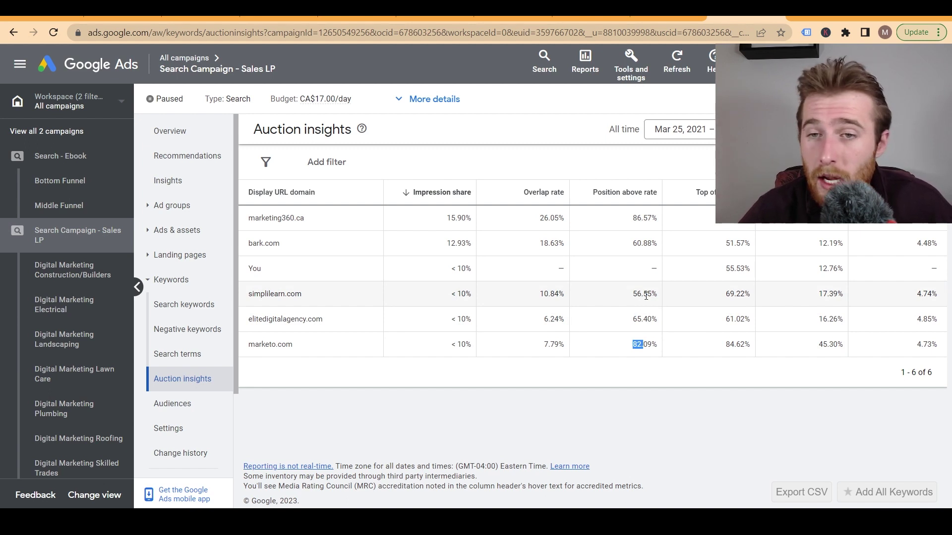
triple_click(639, 256)
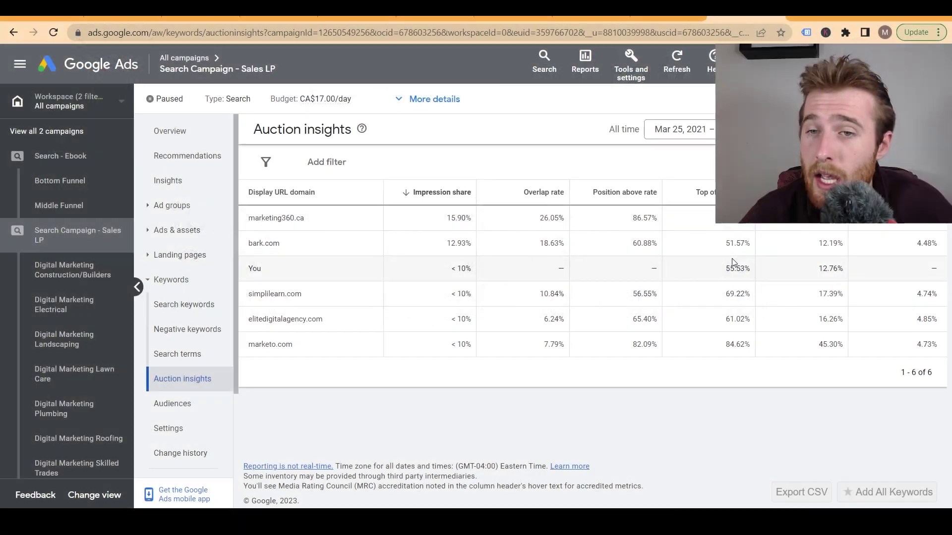
Highlight your own 12.76% absolute top-of-page rate in the You row.
drag(817, 268, 842, 269)
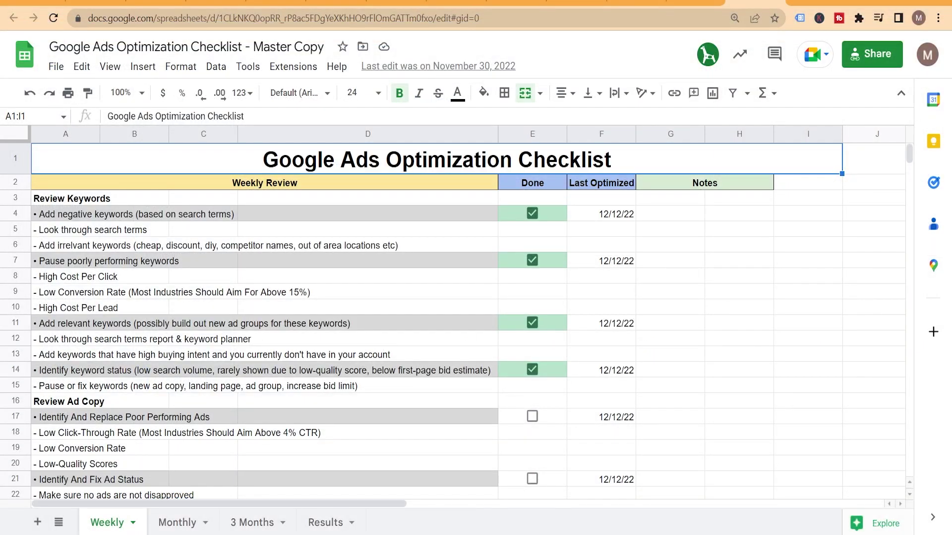
Review the checklist's Monthly, 3 Months and Results sheets, ending back on Weekly.
click(177, 522)
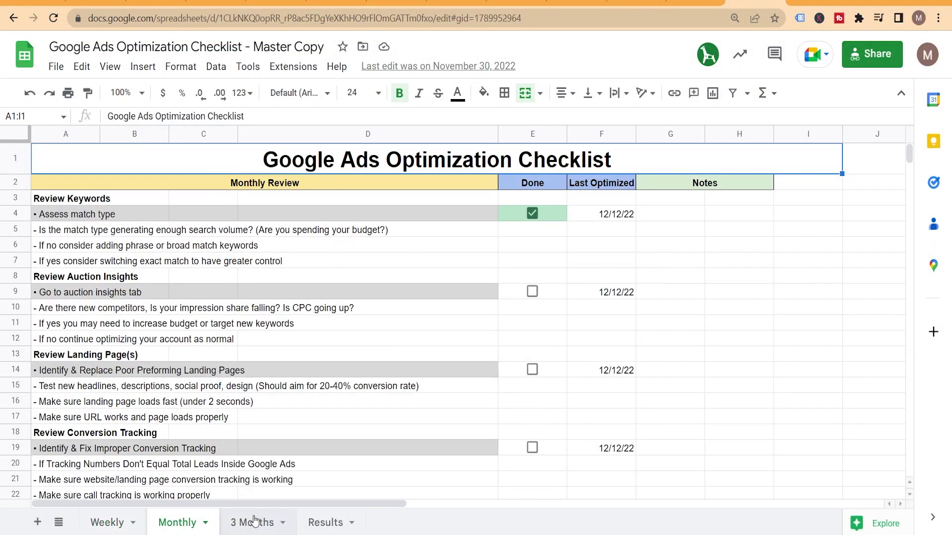
click(254, 521)
click(327, 522)
click(105, 524)
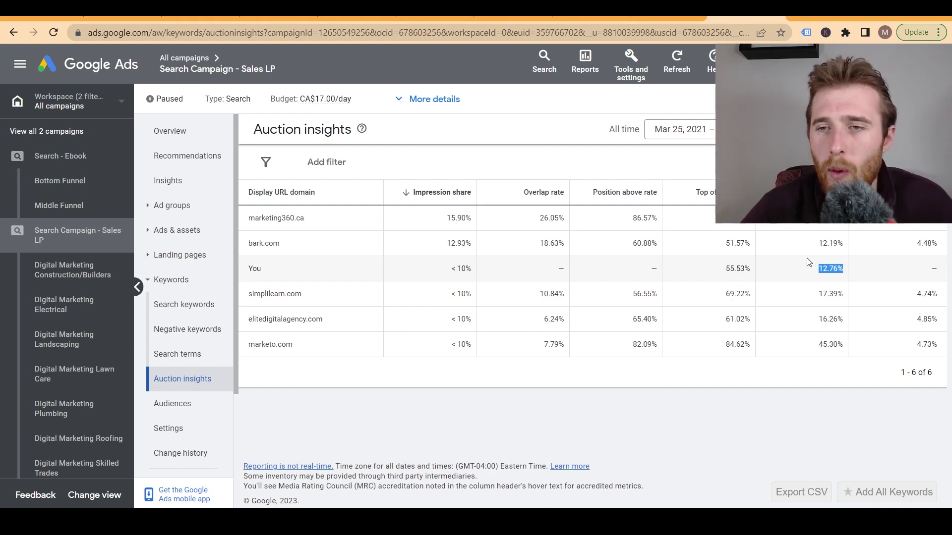
click(887, 243)
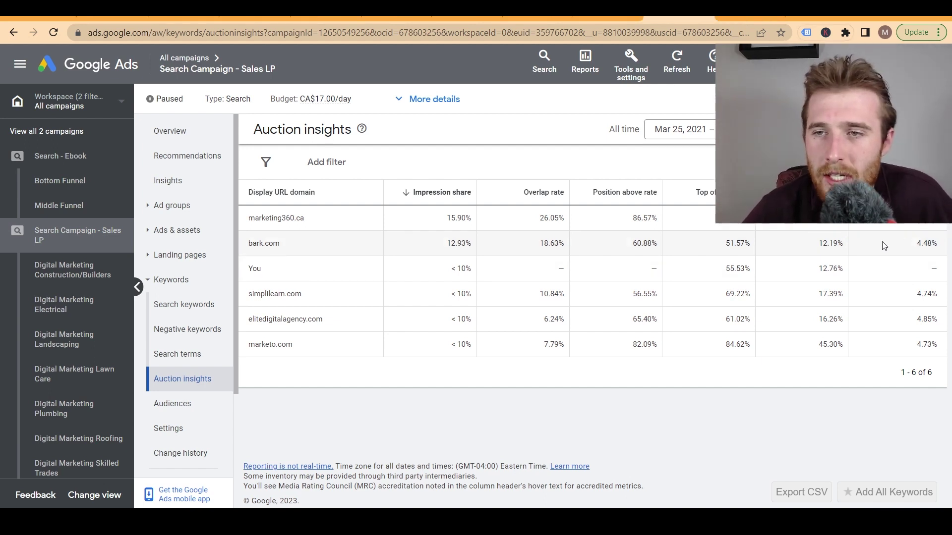
mouse_move(825, 199)
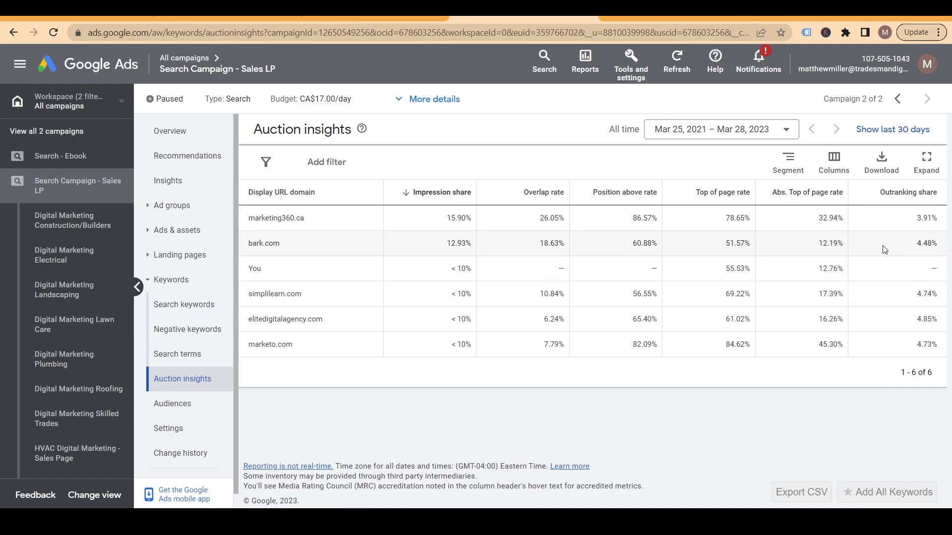
drag(926, 244, 918, 250)
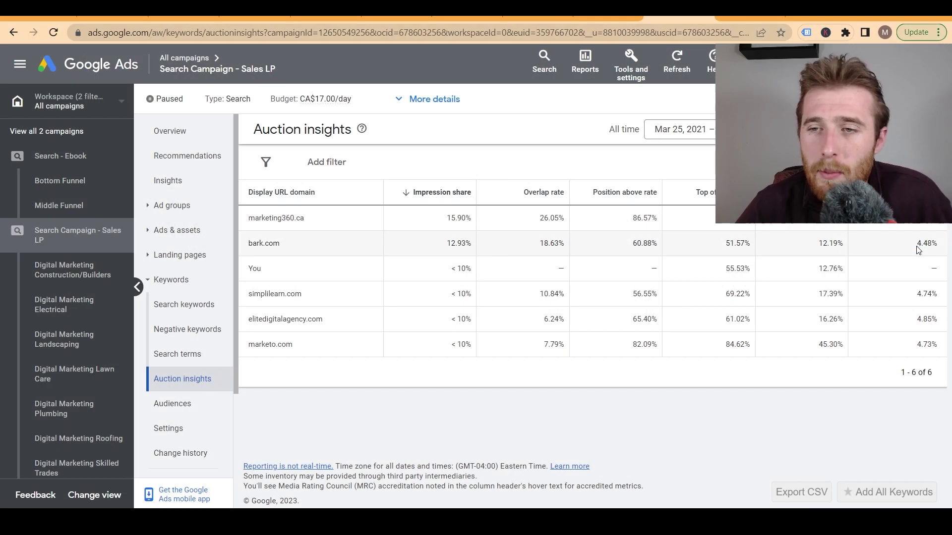
Highlight bark.com's 4.48% outranking share in the auction insights table.
double_click(919, 249)
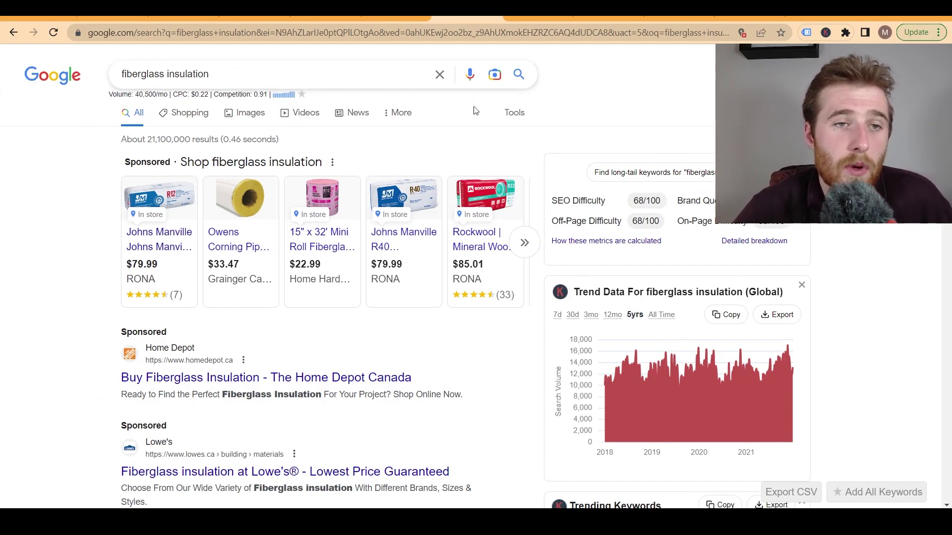
scroll(416, 283, down, 3)
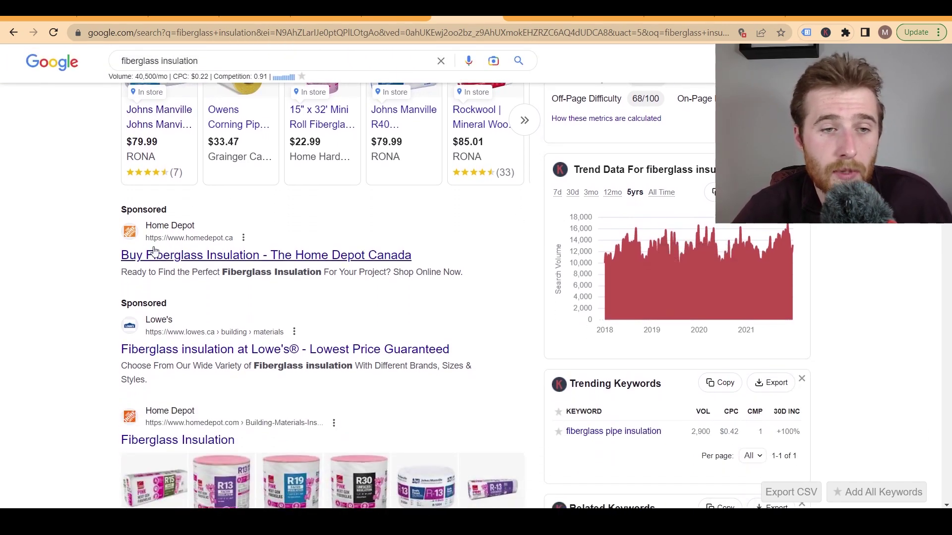
Show the Home Depot ad's advertiser details, then view all ads by Home Depot of Canada Inc.
click(243, 239)
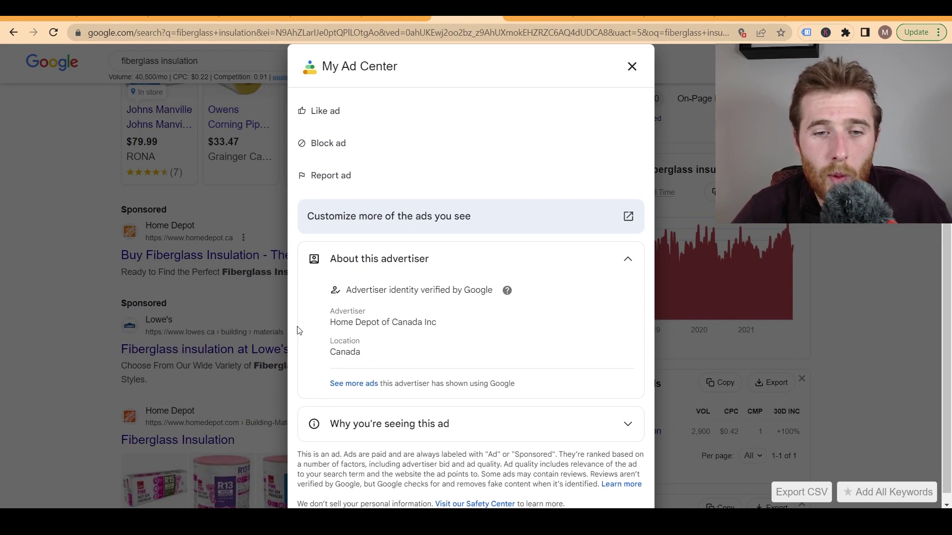
drag(338, 330, 436, 324)
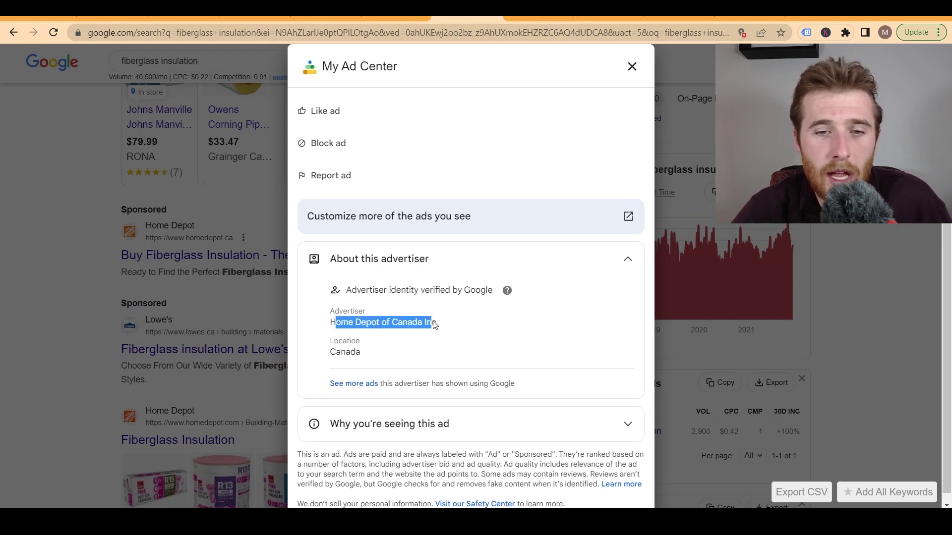
click(431, 324)
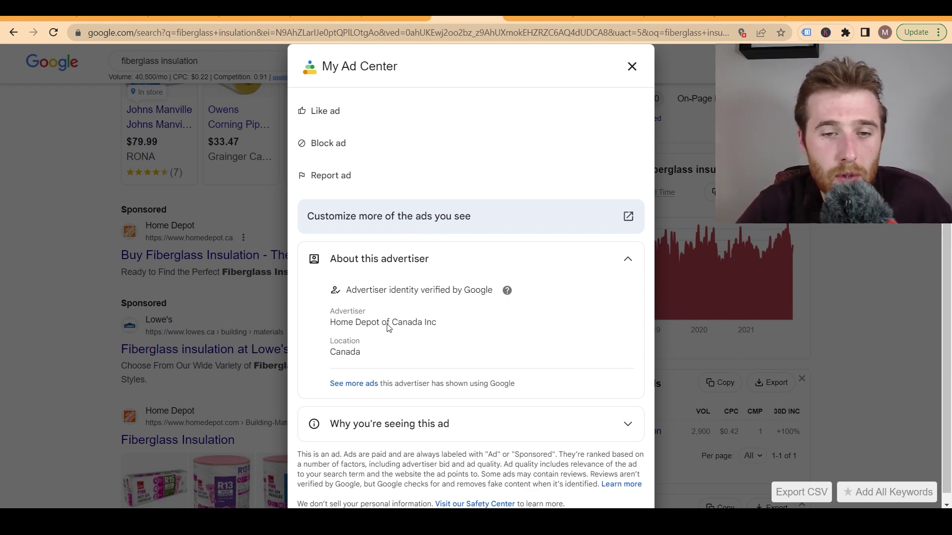
click(353, 384)
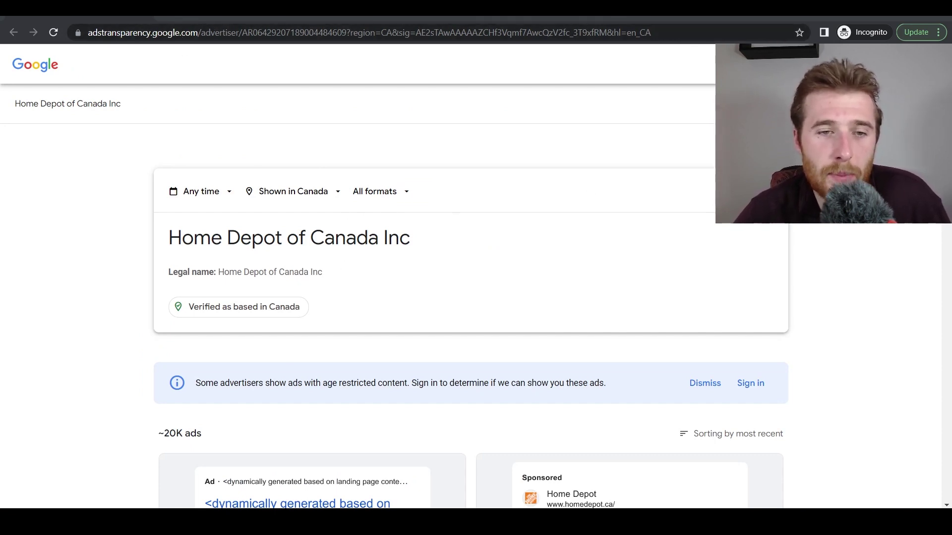
Scroll through Home Depot of Canada Inc's grid of ads shown in Canada, middle-clicking one ad.
scroll(471, 298, down, 2)
scroll(228, 322, up, 2)
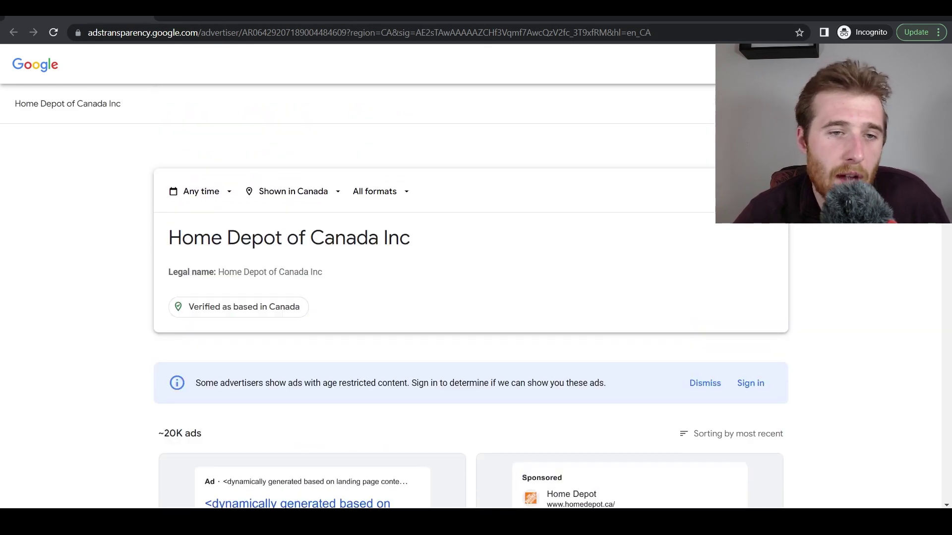
scroll(832, 317, down, 1)
scroll(833, 317, up, 1)
scroll(805, 276, down, 5)
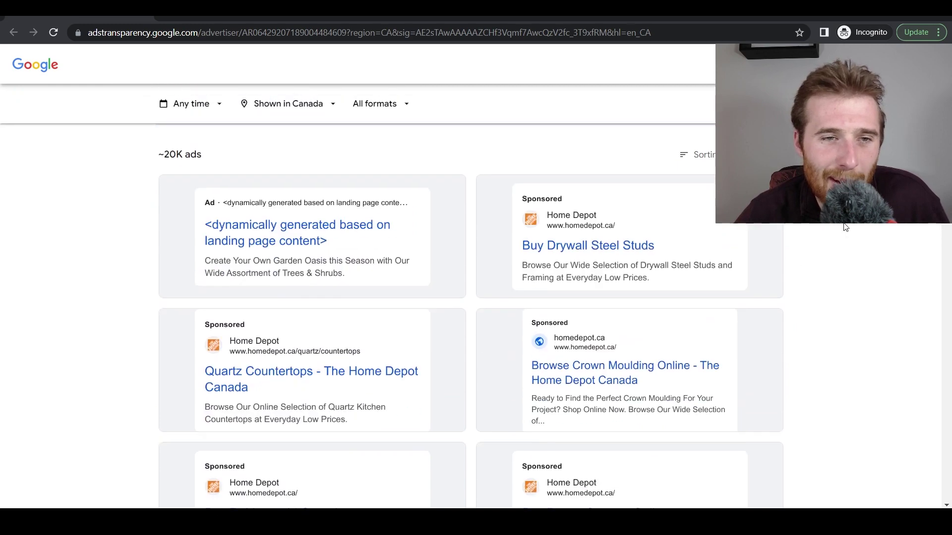
middle_click(857, 305)
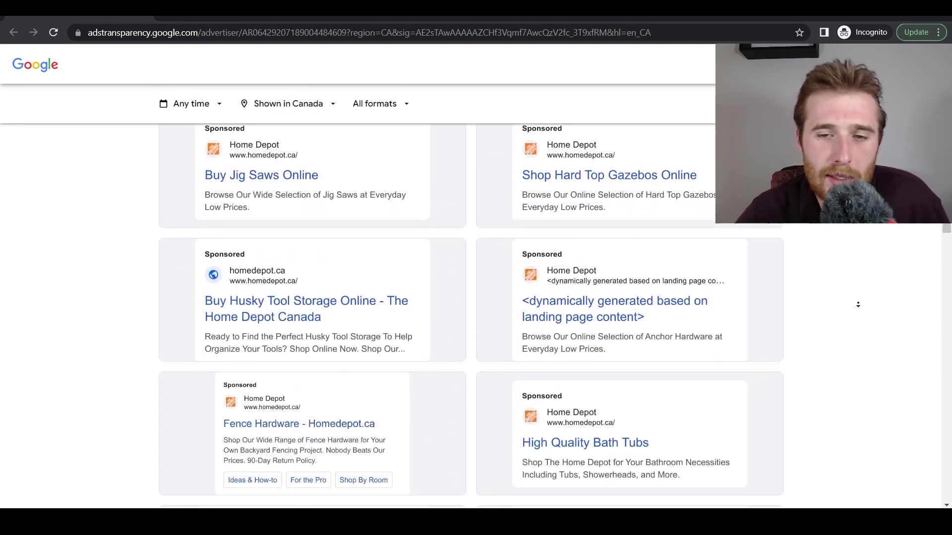
scroll(843, 301, up, 6)
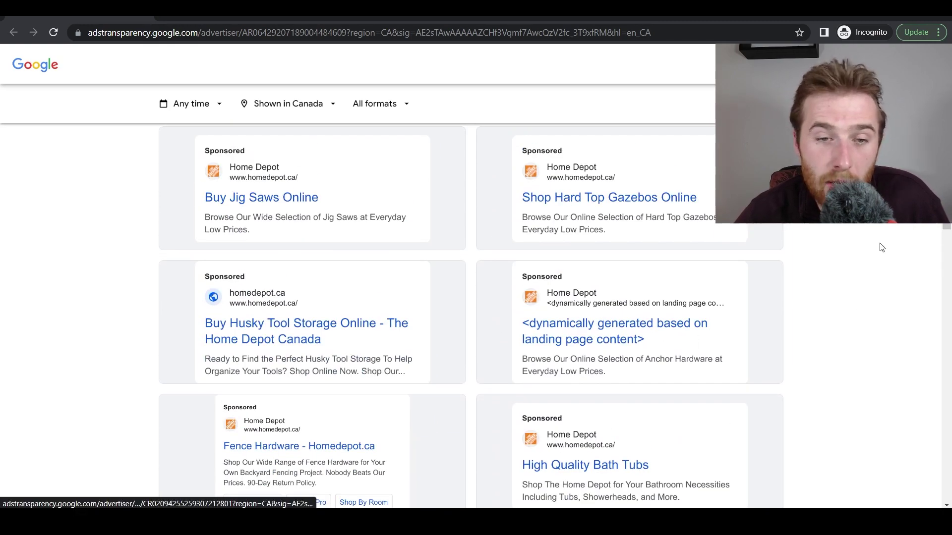
scroll(881, 248, down, 5)
scroll(714, 305, down, 5)
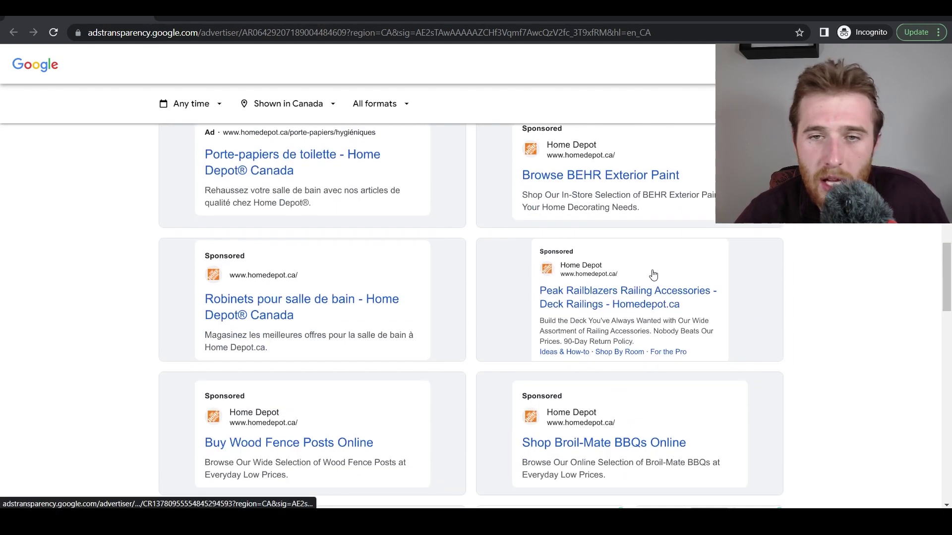
scroll(778, 270, down, 15)
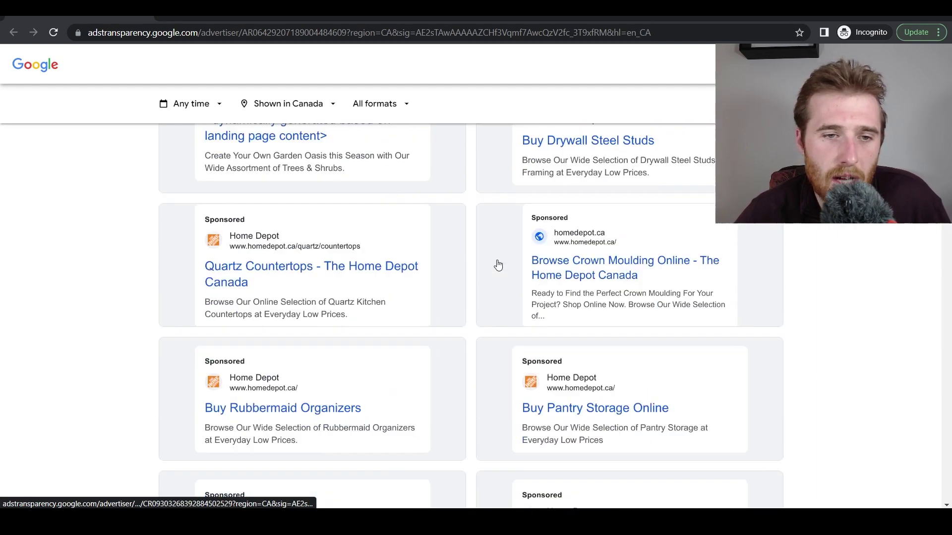
scroll(498, 266, up, 20)
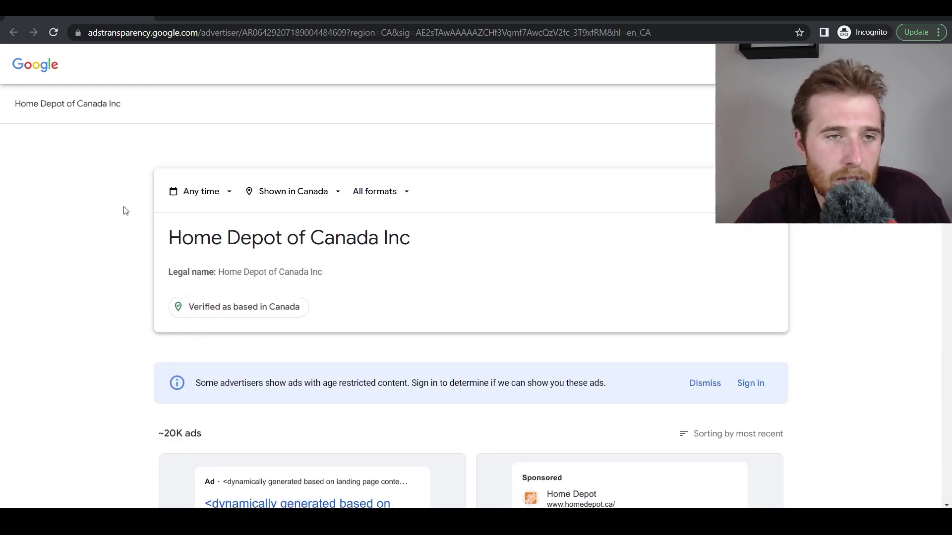
scroll(104, 206, down, 3)
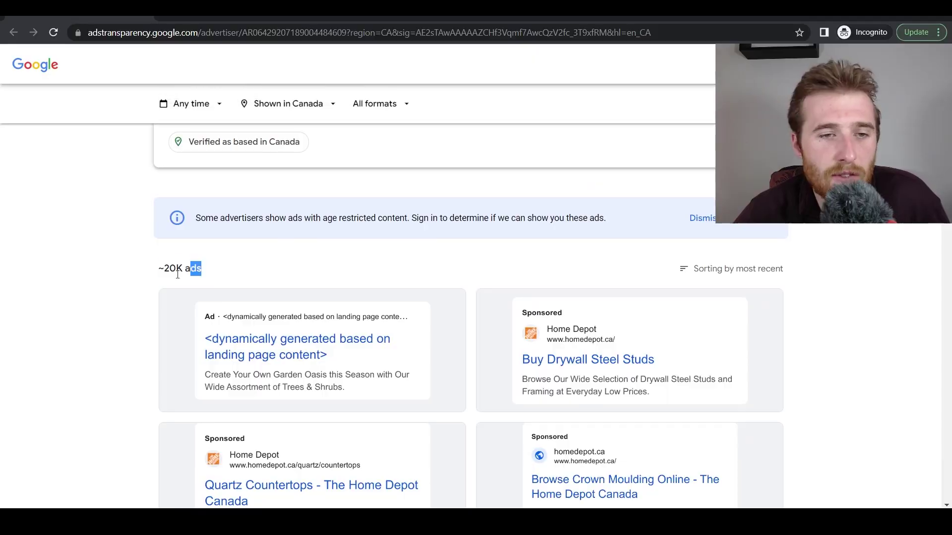
Highlight the '~20K ads' count above the Home Depot ad grid.
drag(191, 268, 172, 268)
click(714, 263)
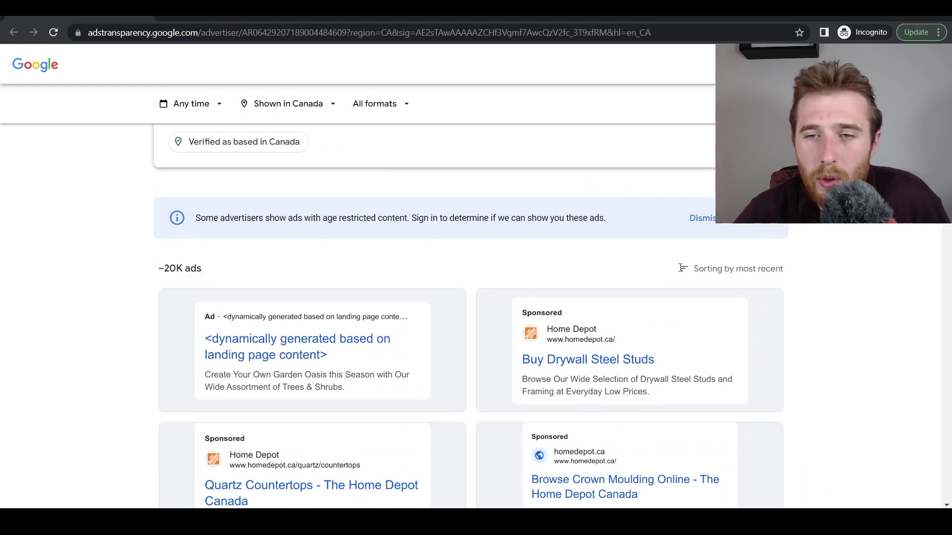
scroll(217, 215, up, 3)
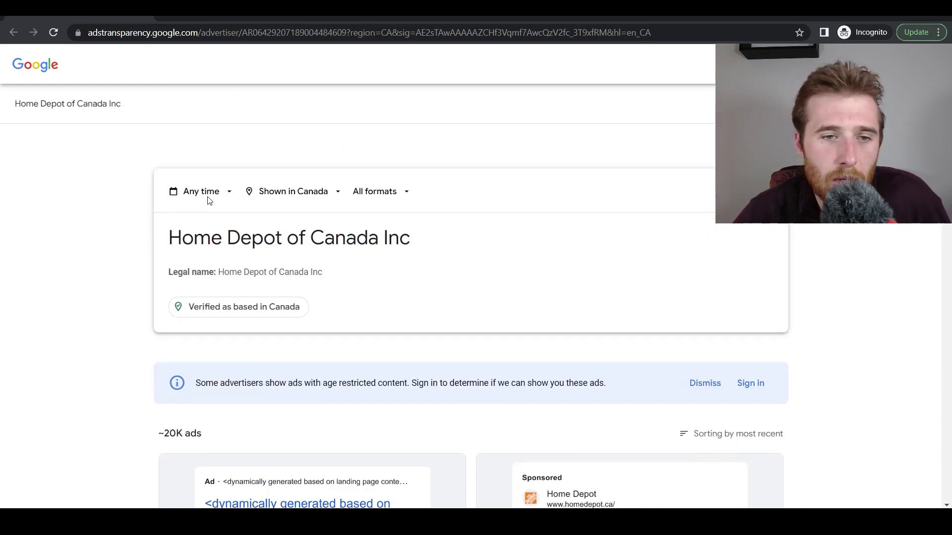
click(192, 195)
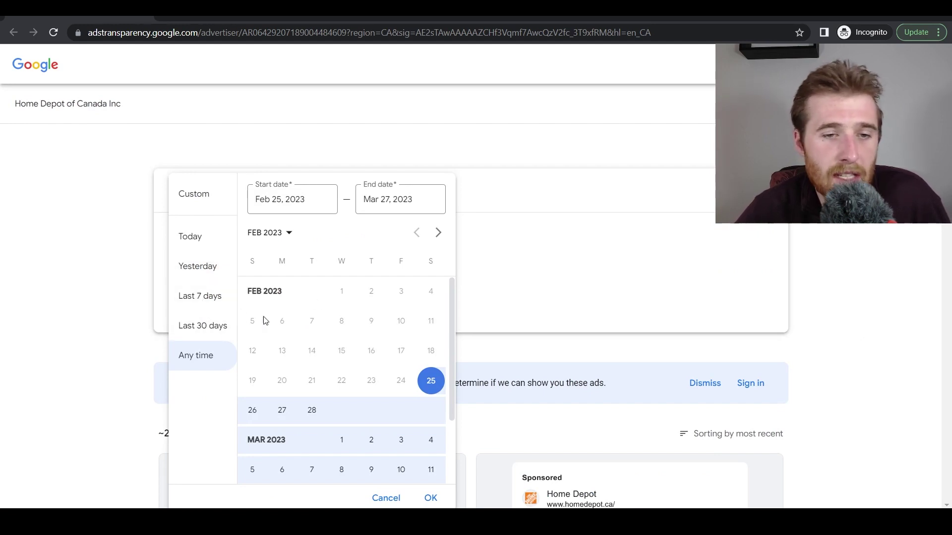
scroll(399, 337, down, 2)
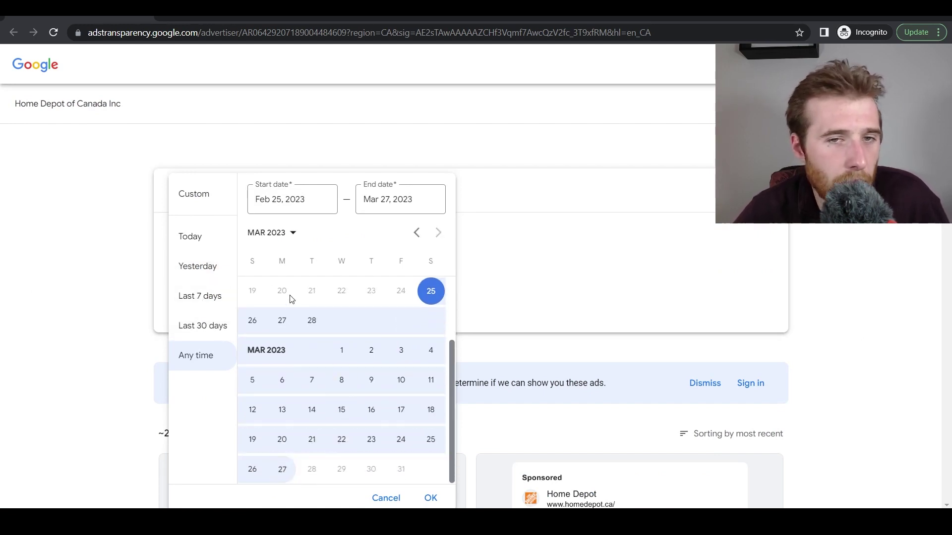
click(464, 205)
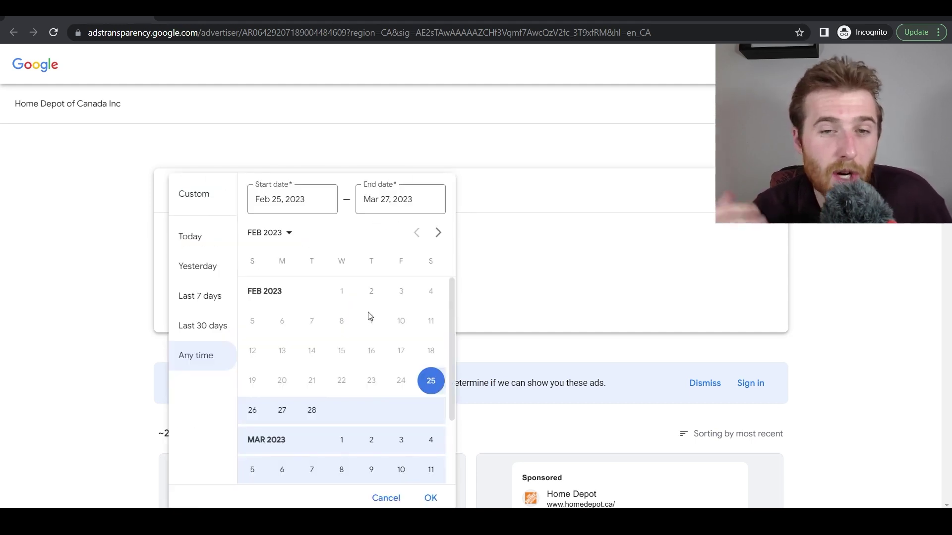
click(791, 264)
scroll(791, 264, down, 5)
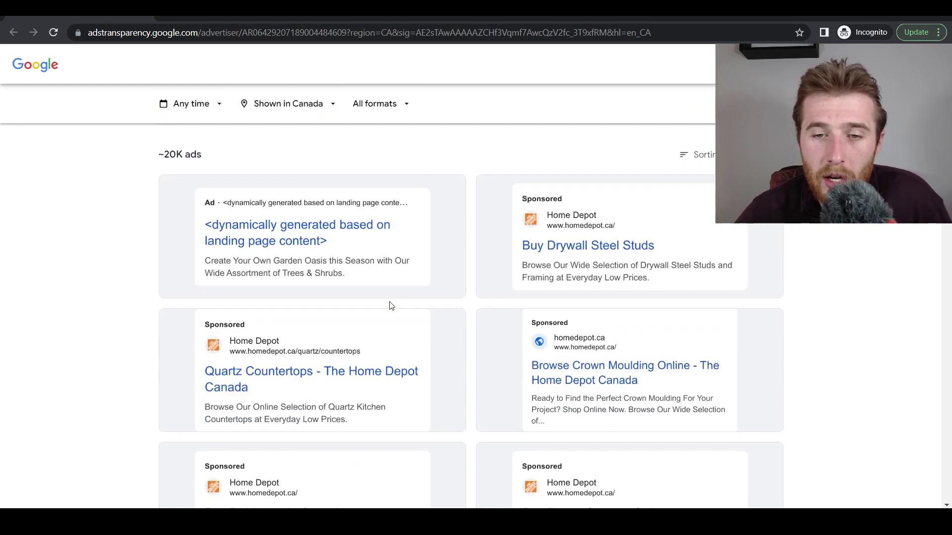
scroll(839, 342, up, 5)
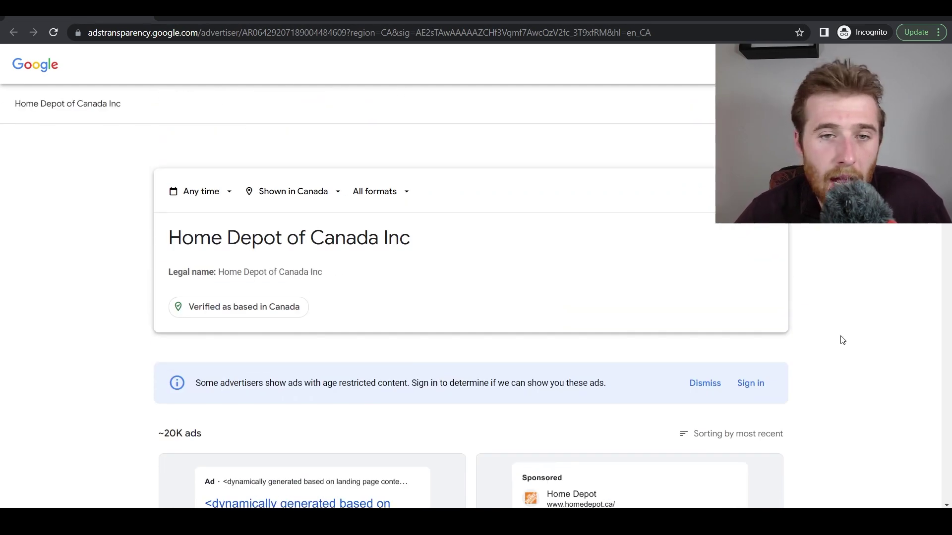
click(290, 198)
scroll(347, 333, down, 10)
scroll(348, 329, down, 10)
click(691, 297)
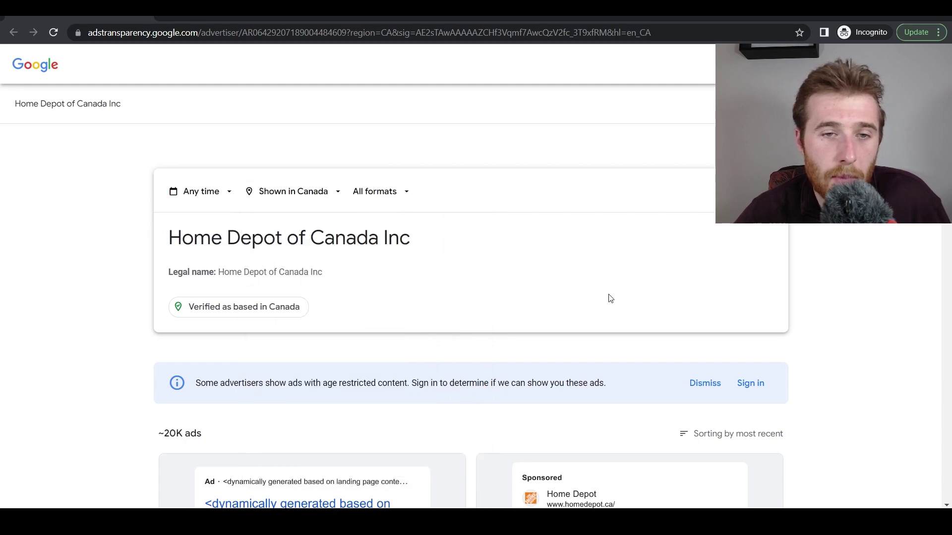
click(380, 199)
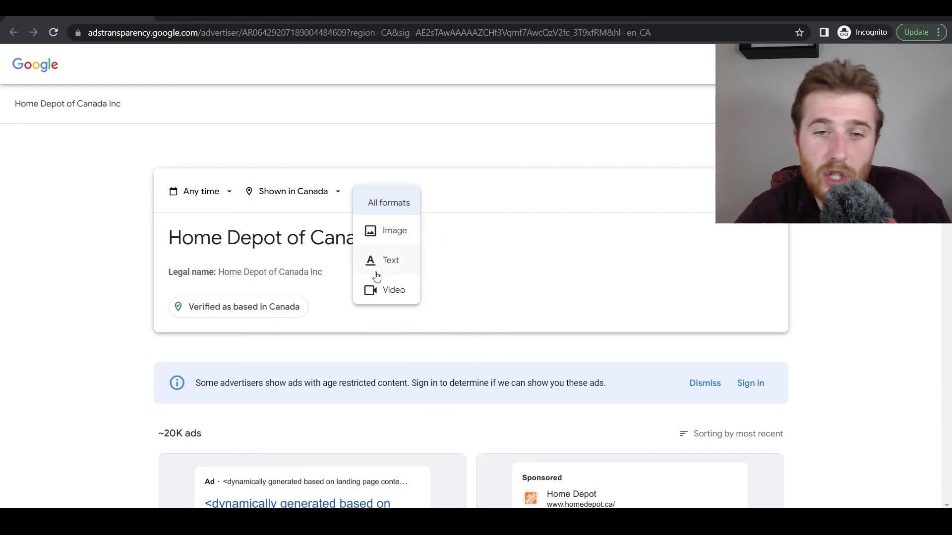
click(466, 283)
middle_click(847, 307)
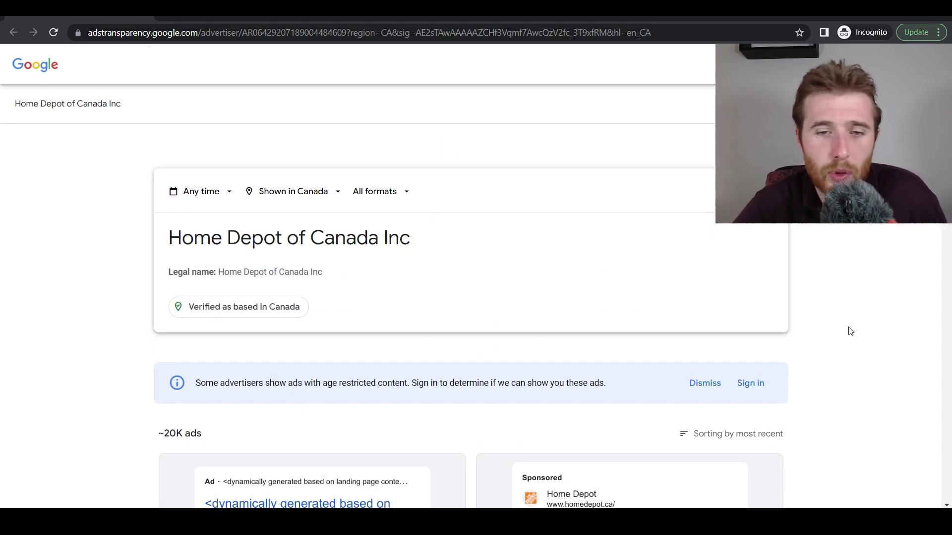
scroll(843, 312, down, 5)
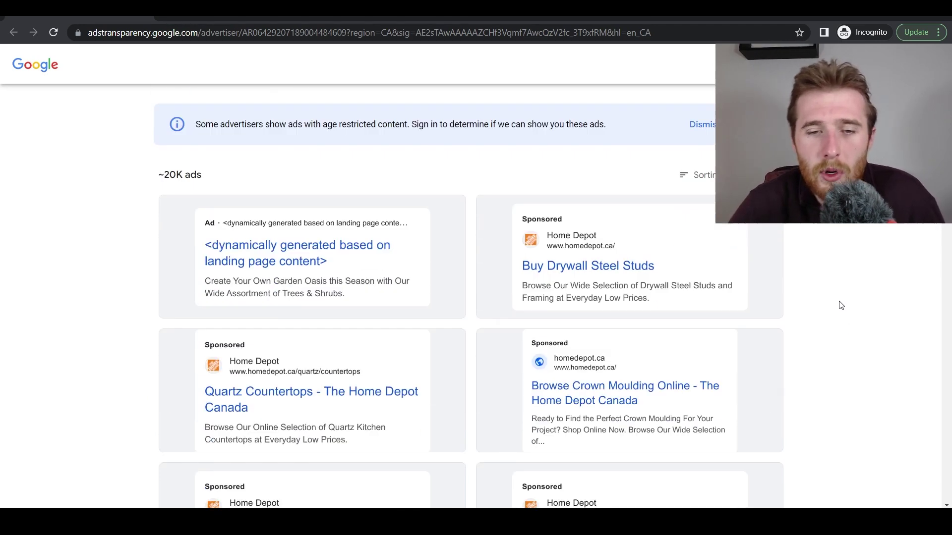
scroll(817, 270, up, 5)
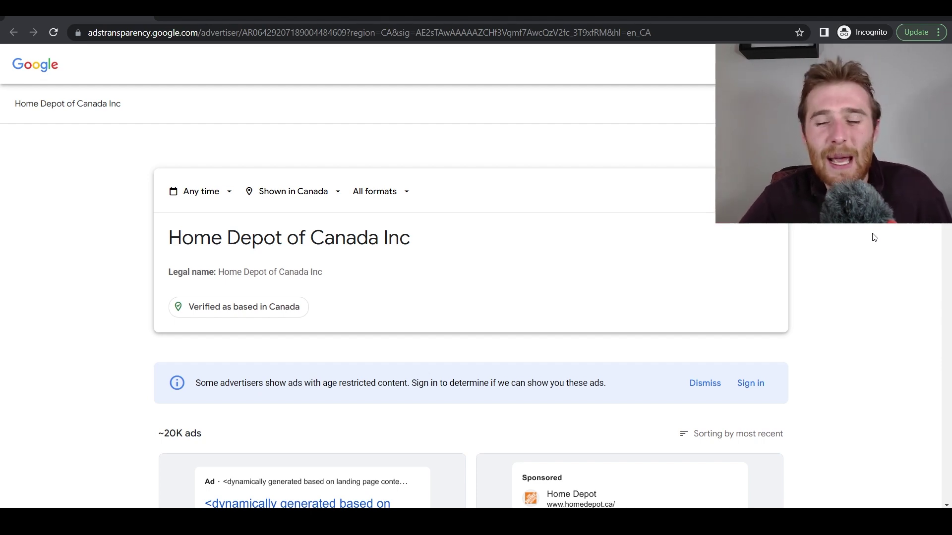
scroll(874, 238, down, 5)
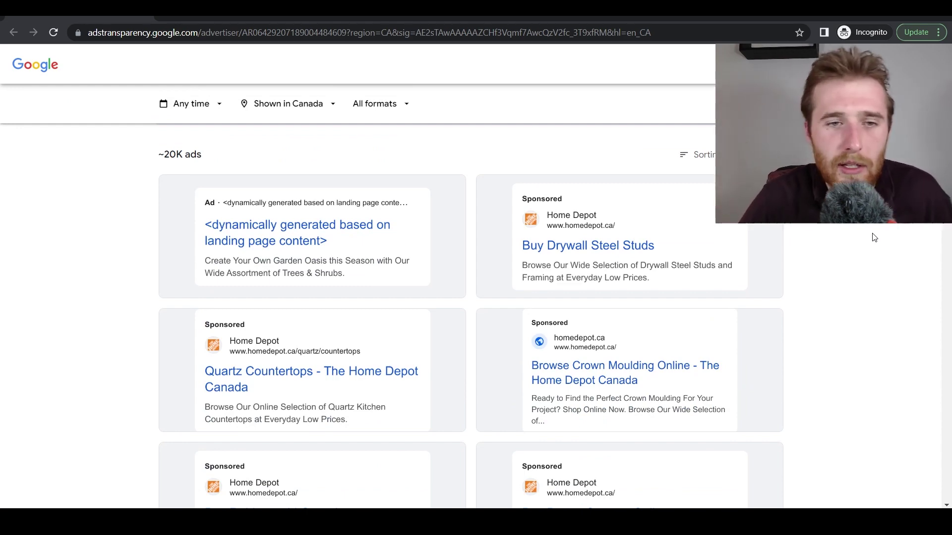
scroll(873, 238, down, 8)
scroll(874, 237, down, 10)
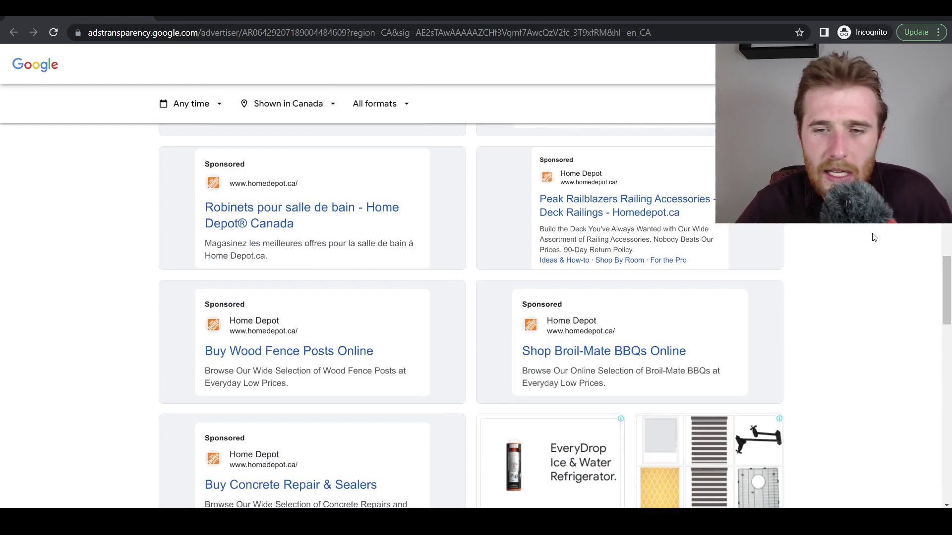
key(Home)
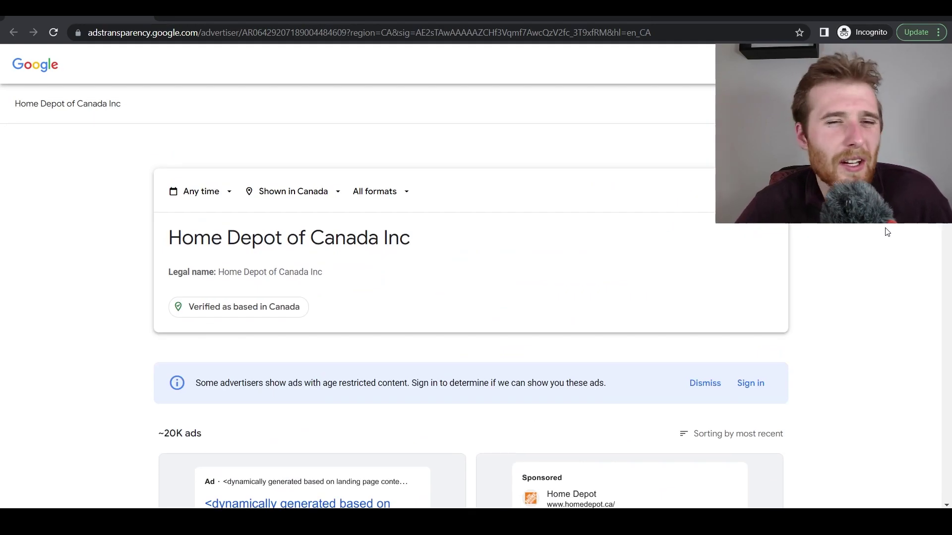
scroll(887, 232, down, 15)
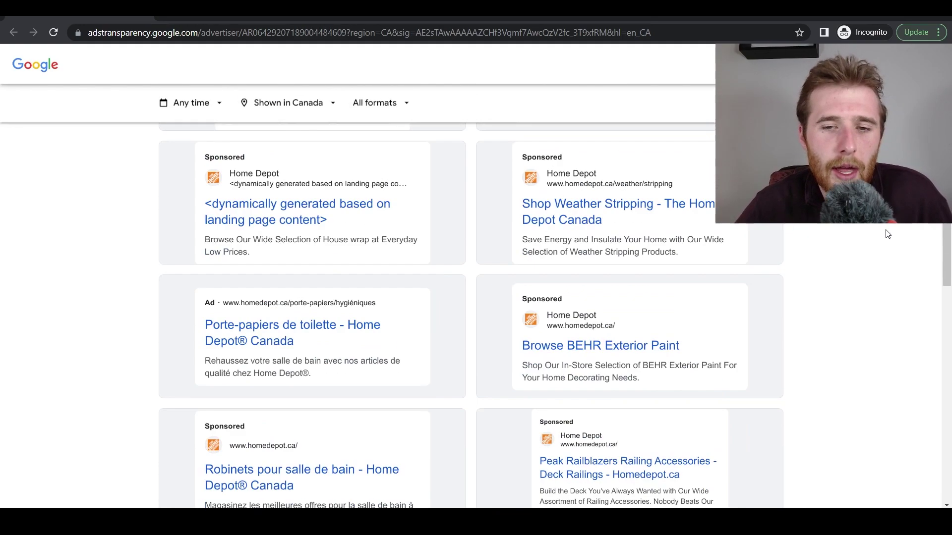
scroll(888, 230, up, 20)
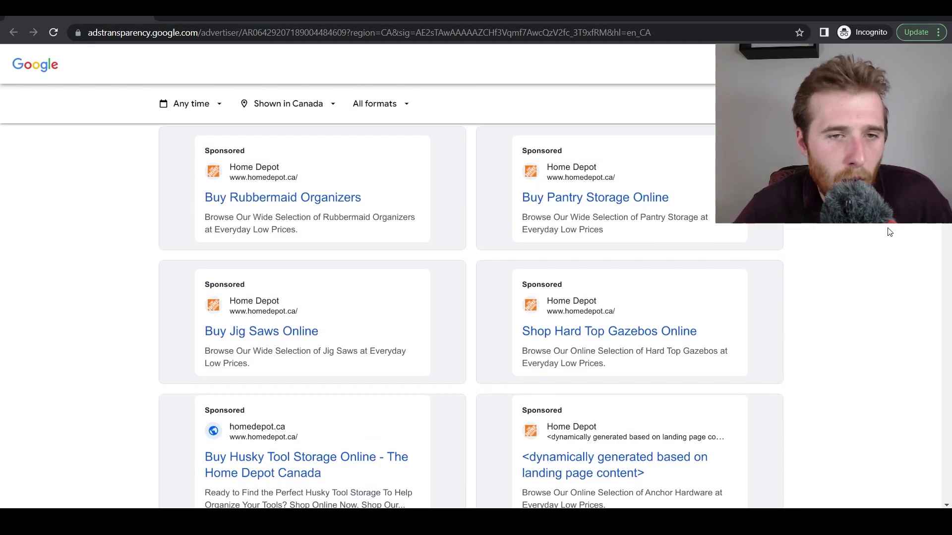
scroll(739, 233, up, 5)
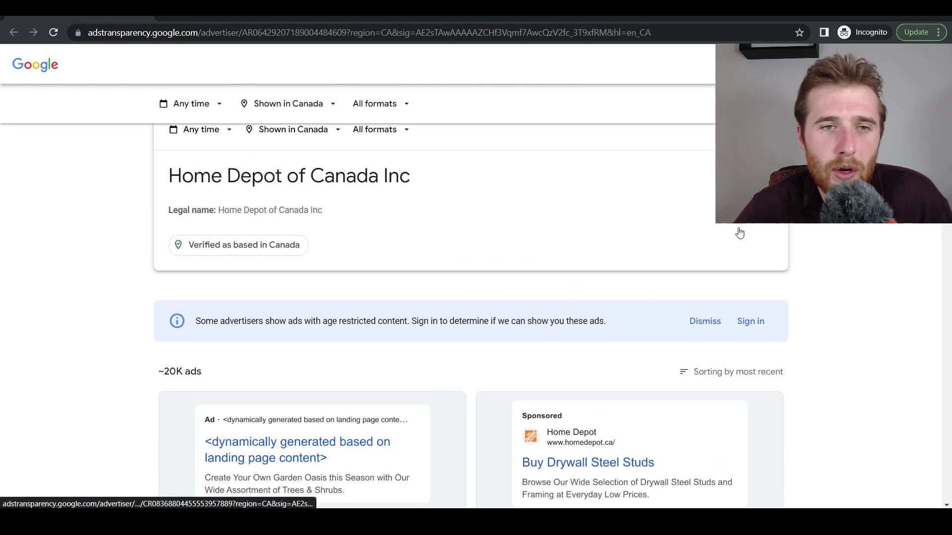